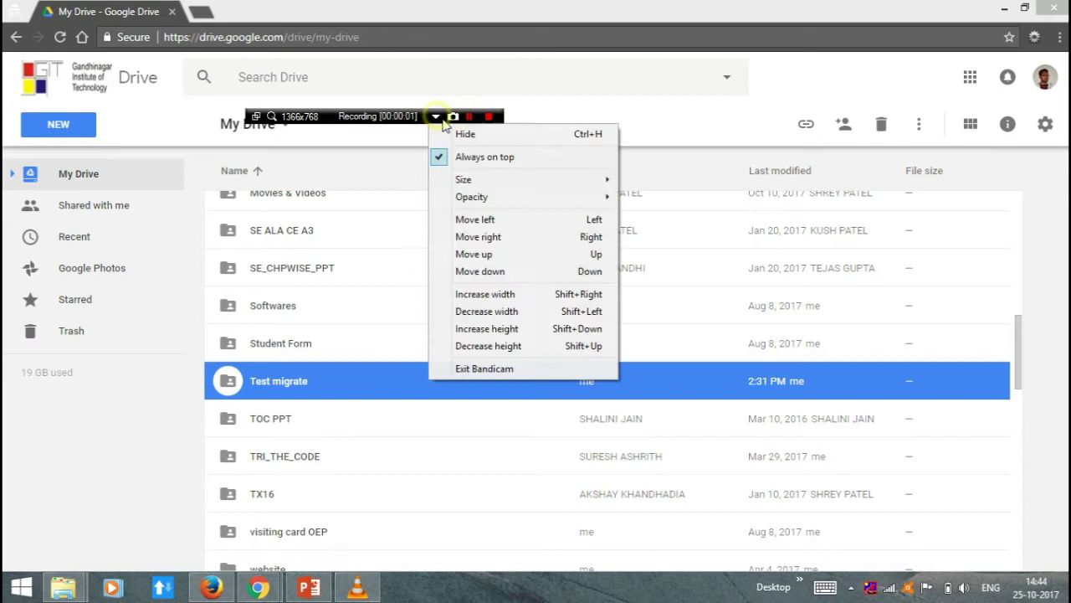
# Check which account is signed in and its organisation domain.
pyautogui.click(452, 134)
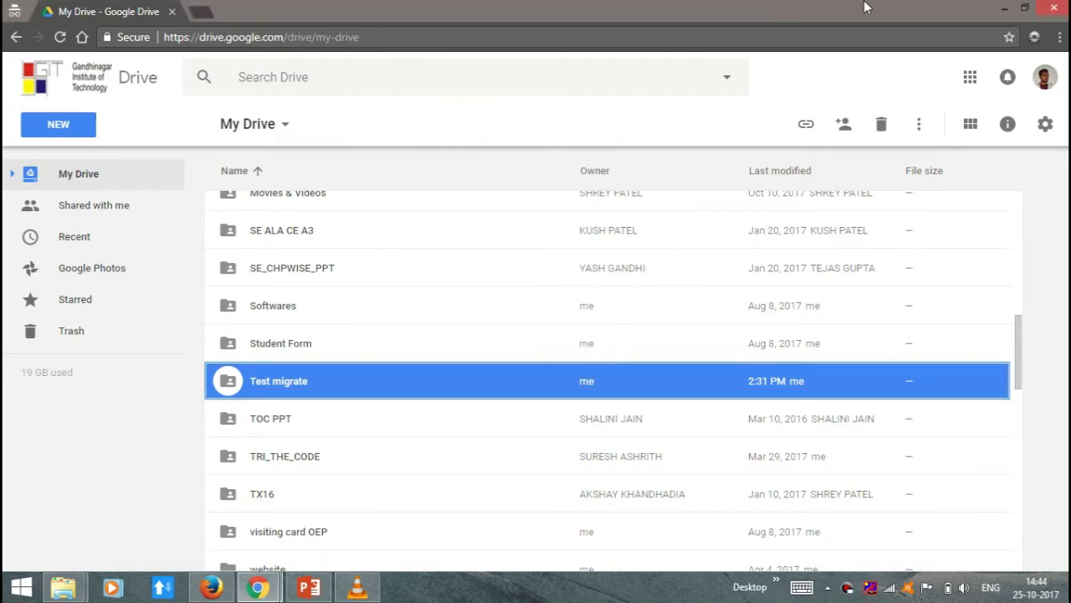
pyautogui.click(1041, 79)
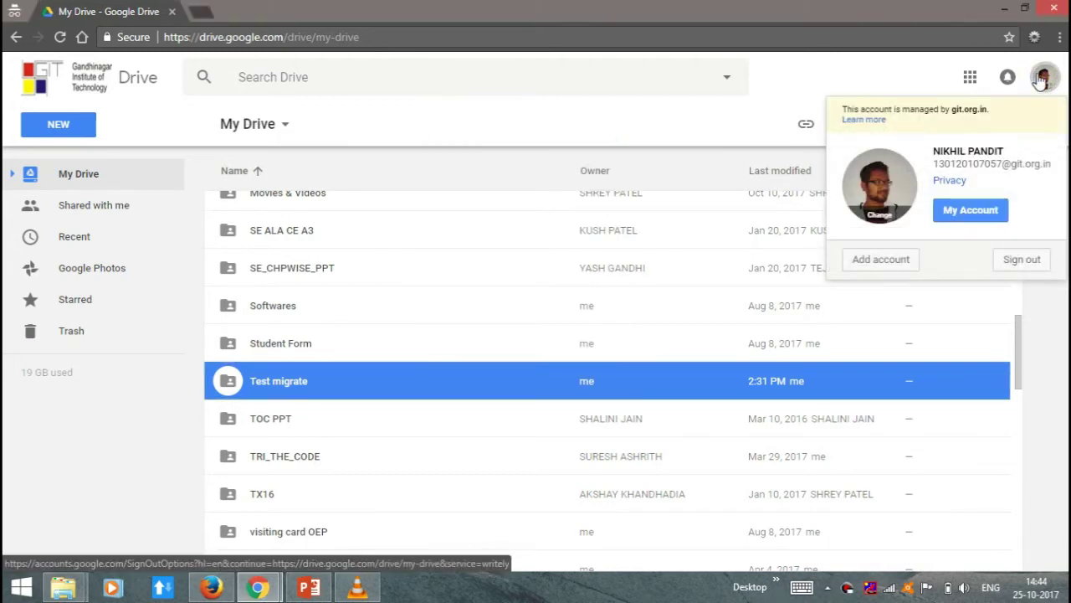
pyautogui.moveTo(1010, 164); pyautogui.dragTo(1052, 164)
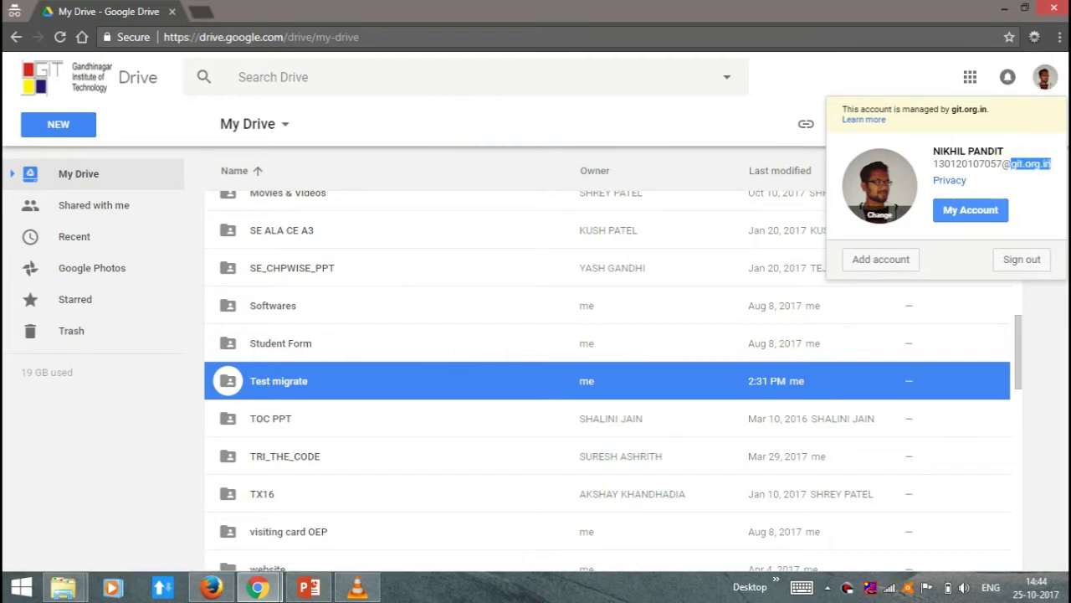
pyautogui.click(1041, 75)
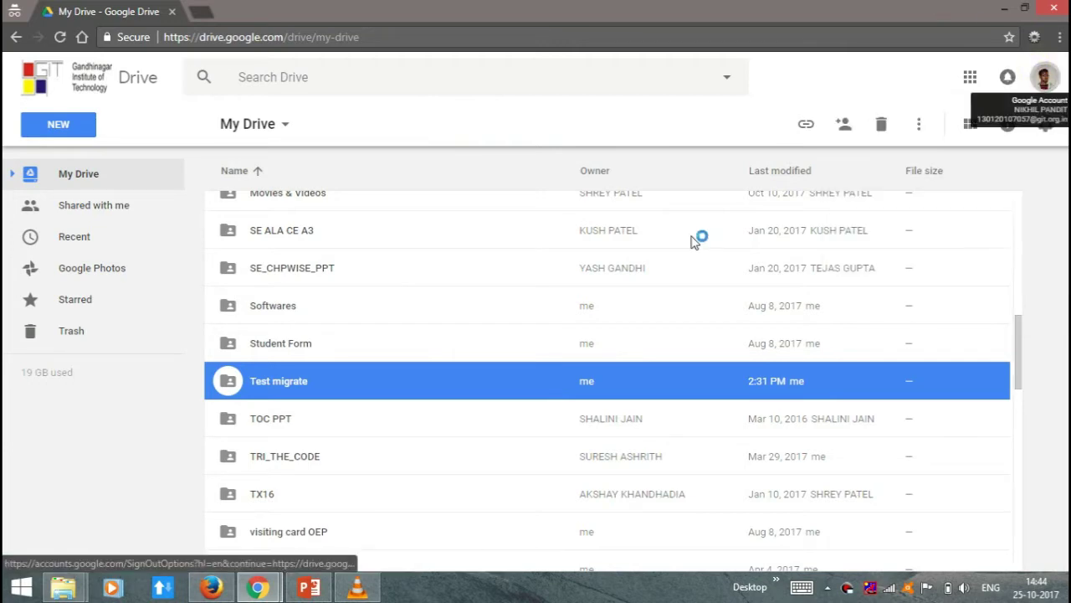
# Open the Test migrate folder, preview Test1020.txt, and bring up the folder's actions menu.
pyautogui.doubleClick(254, 380)
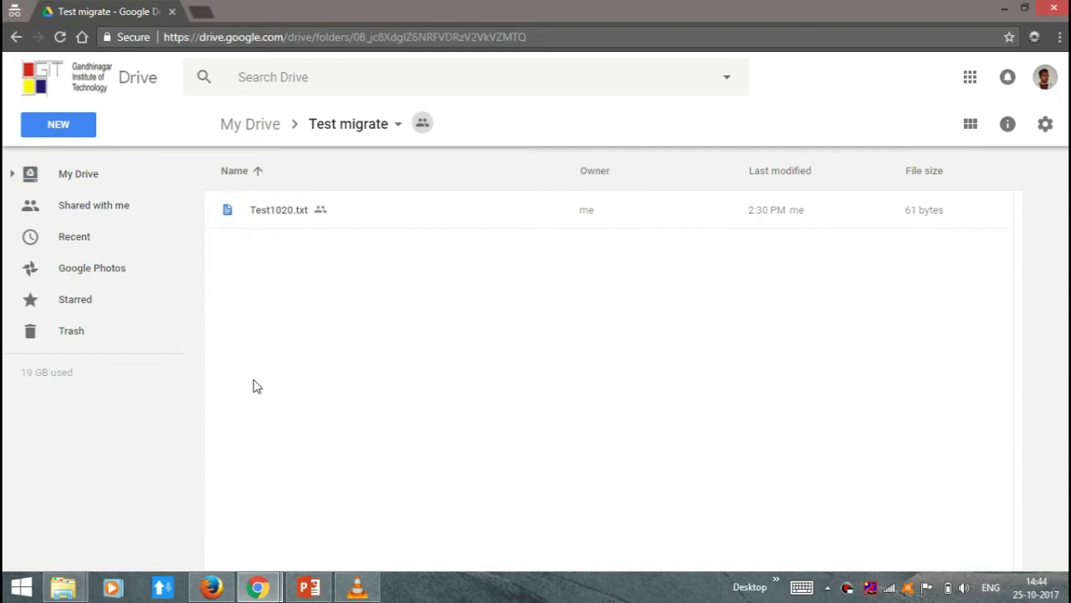
pyautogui.click(462, 210)
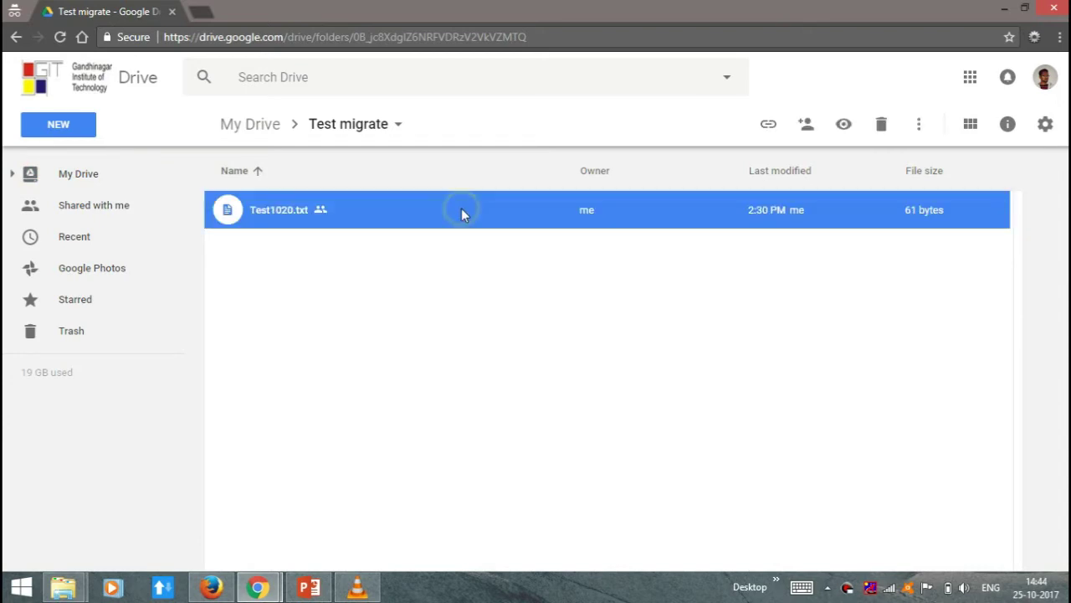
pyautogui.doubleClick(461, 210)
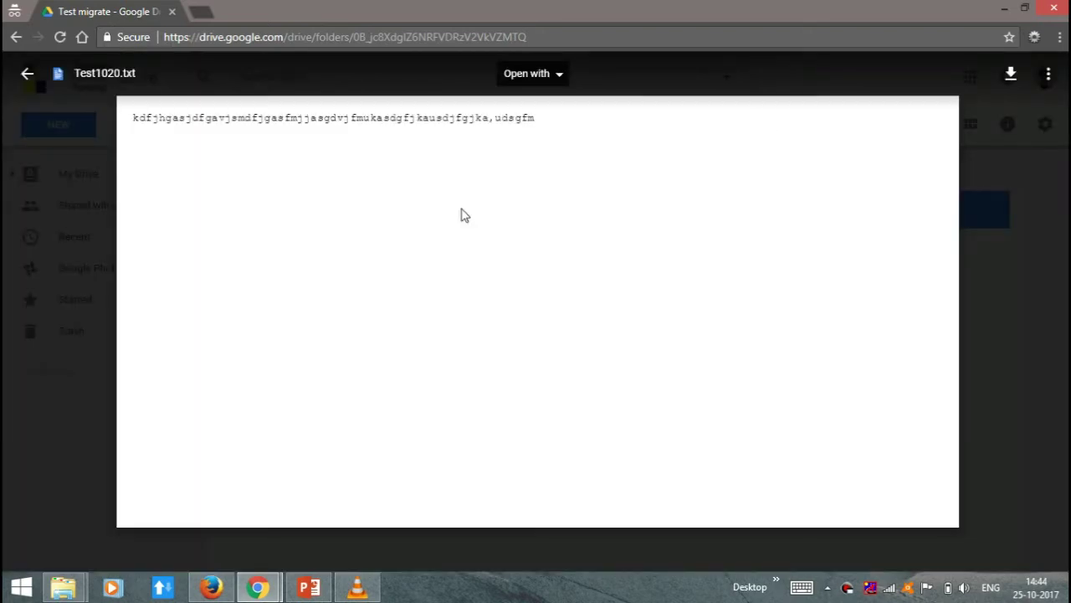
pyautogui.press('Escape')
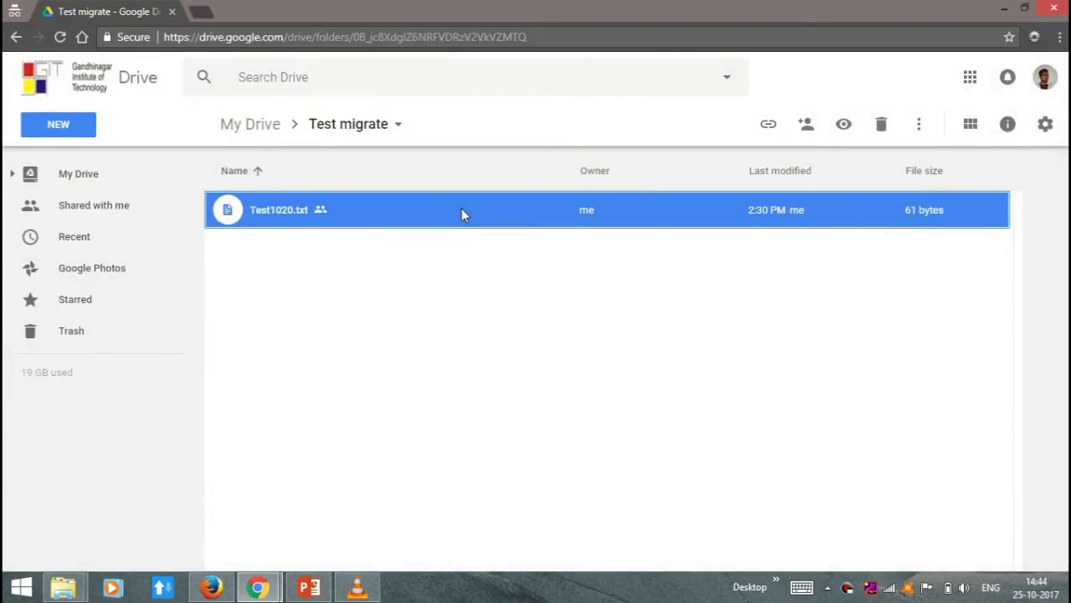
pyautogui.click(381, 132)
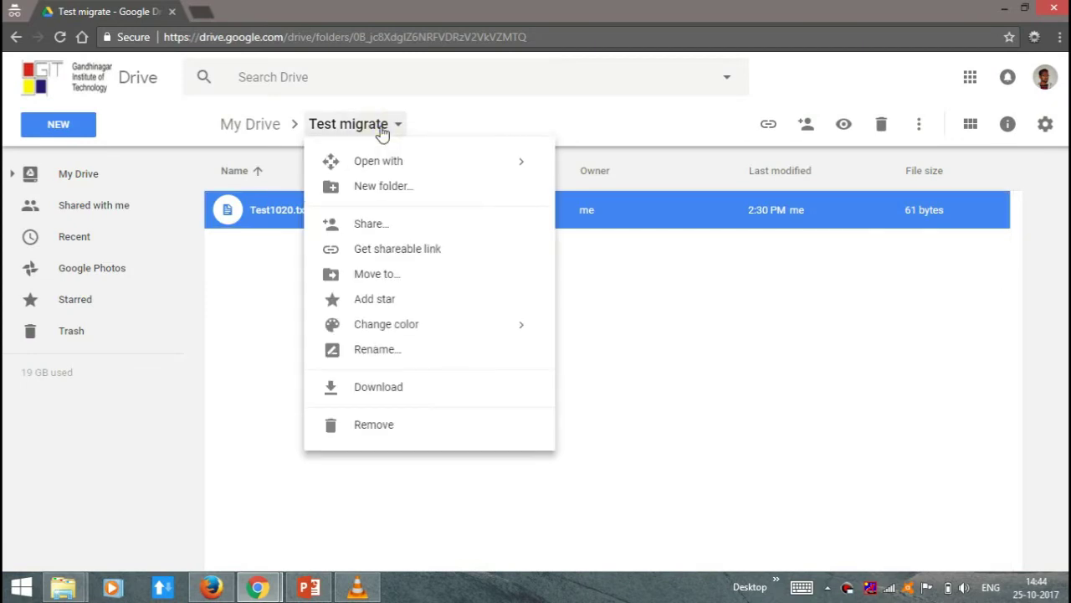
# Review Test migrate's sharing settings to confirm the personal Gmail collaborator has edit access.
pyautogui.click(411, 232)
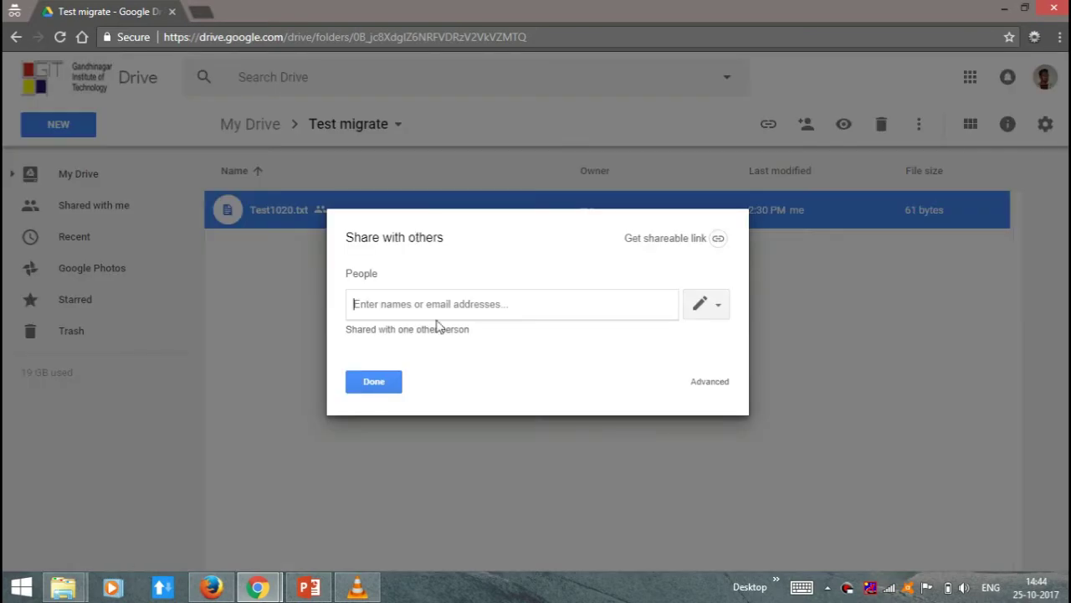
pyautogui.click(429, 332)
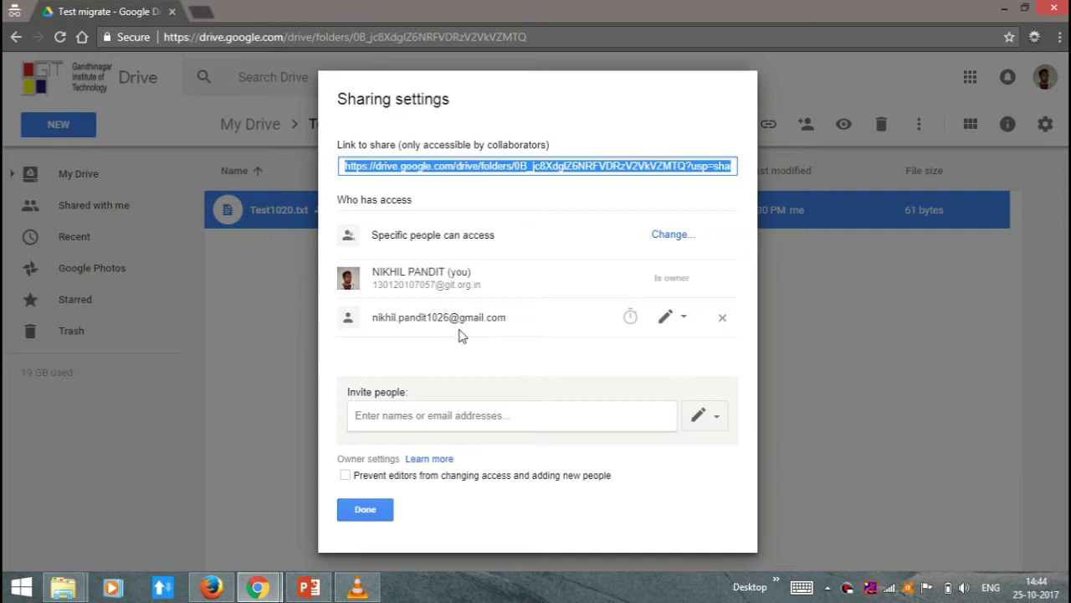
pyautogui.moveTo(427, 317); pyautogui.dragTo(449, 317)
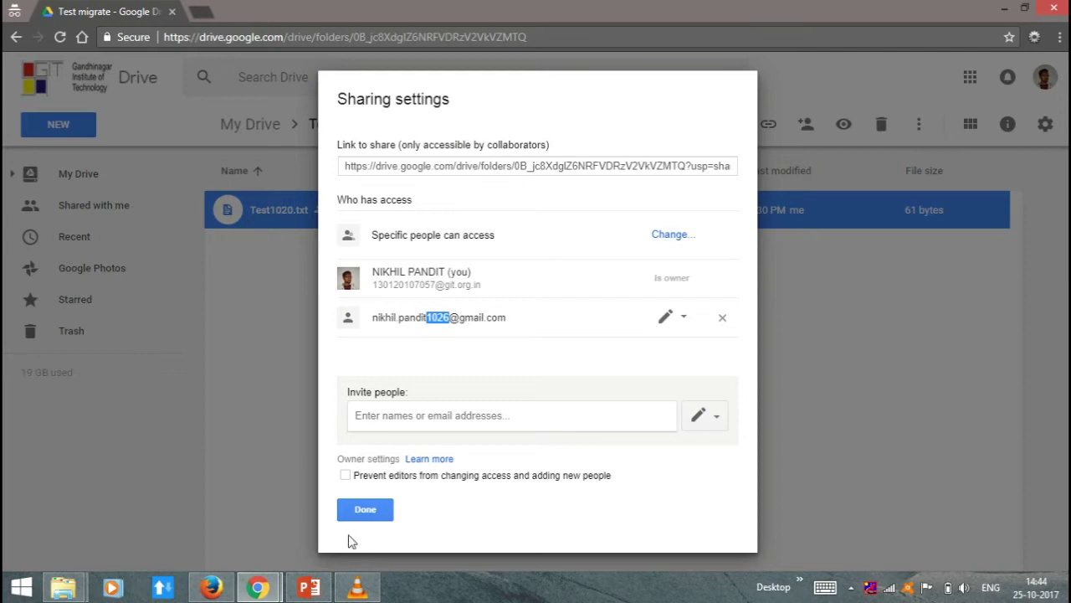
pyautogui.click(365, 510)
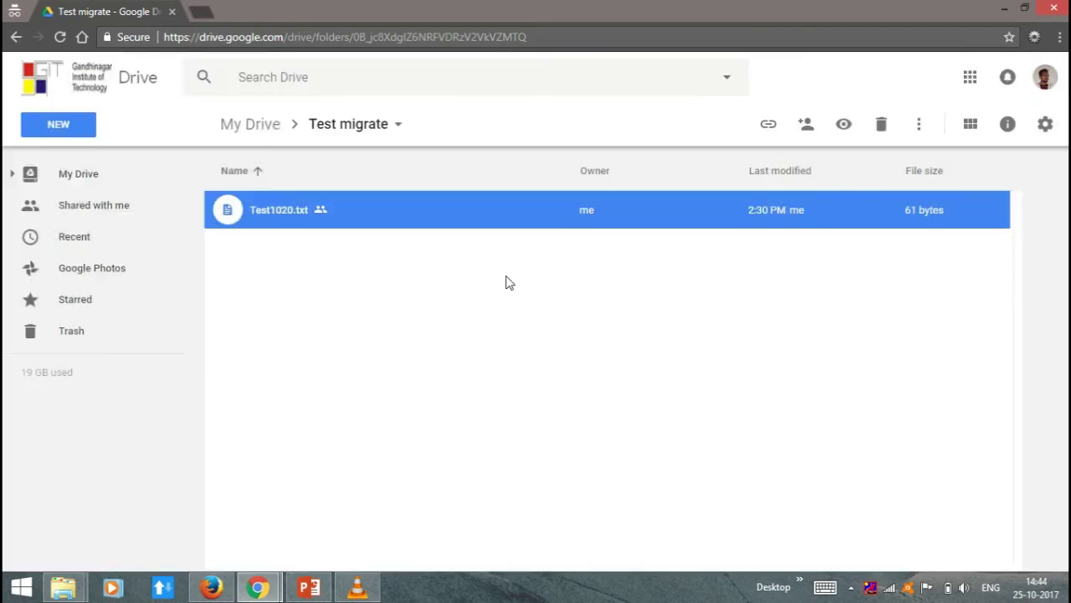
pyautogui.rightClick(436, 210)
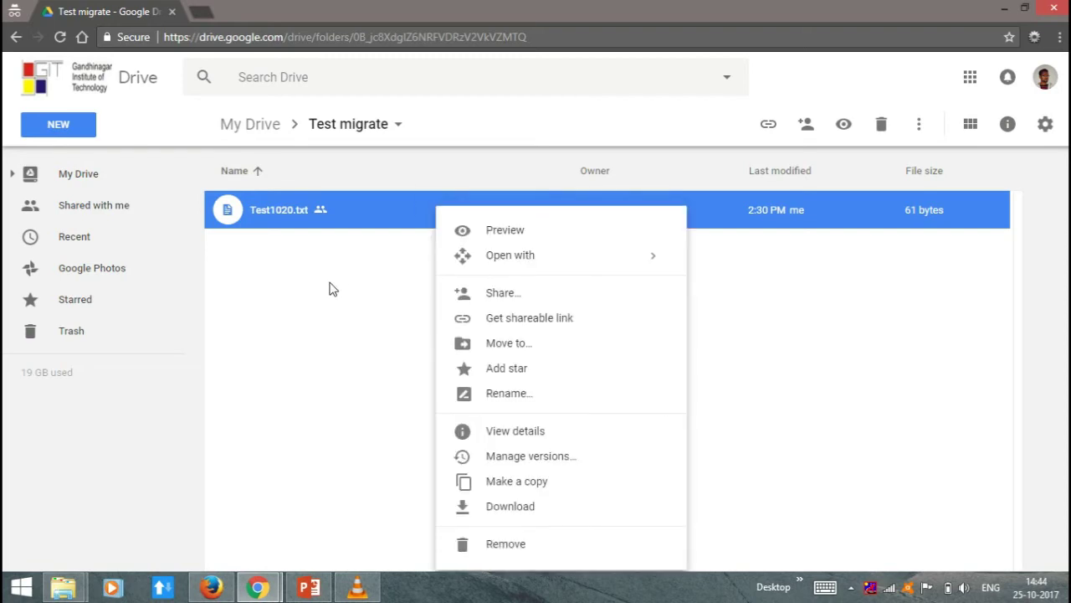
pyautogui.click(329, 289)
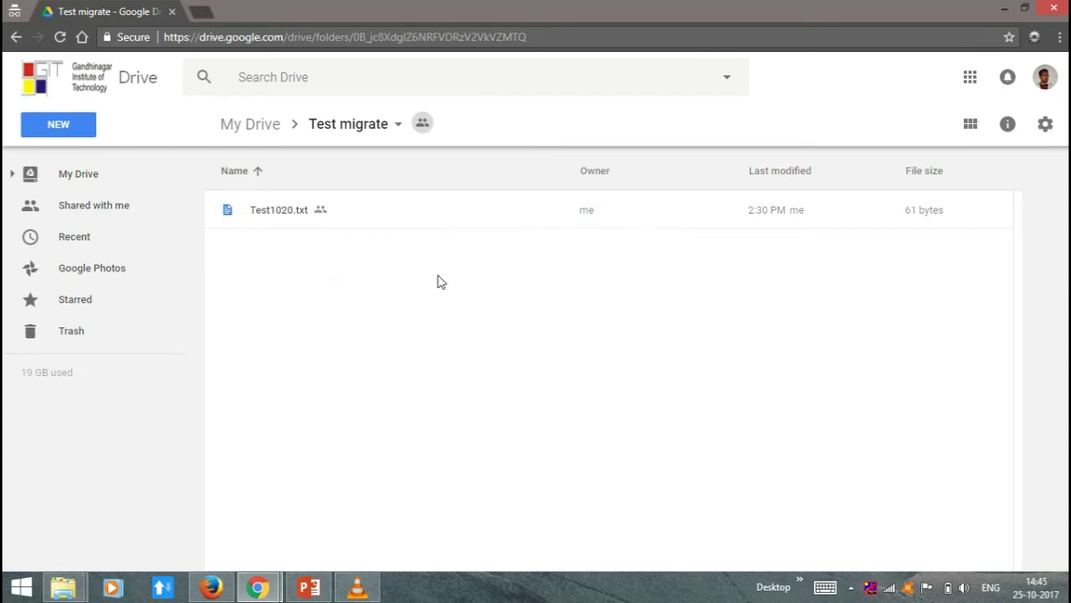
# Switch to the personal account's window, find Test migrate under Shared with me, and confirm the signed-in account.
pyautogui.hotkey('alt', 'Tab')
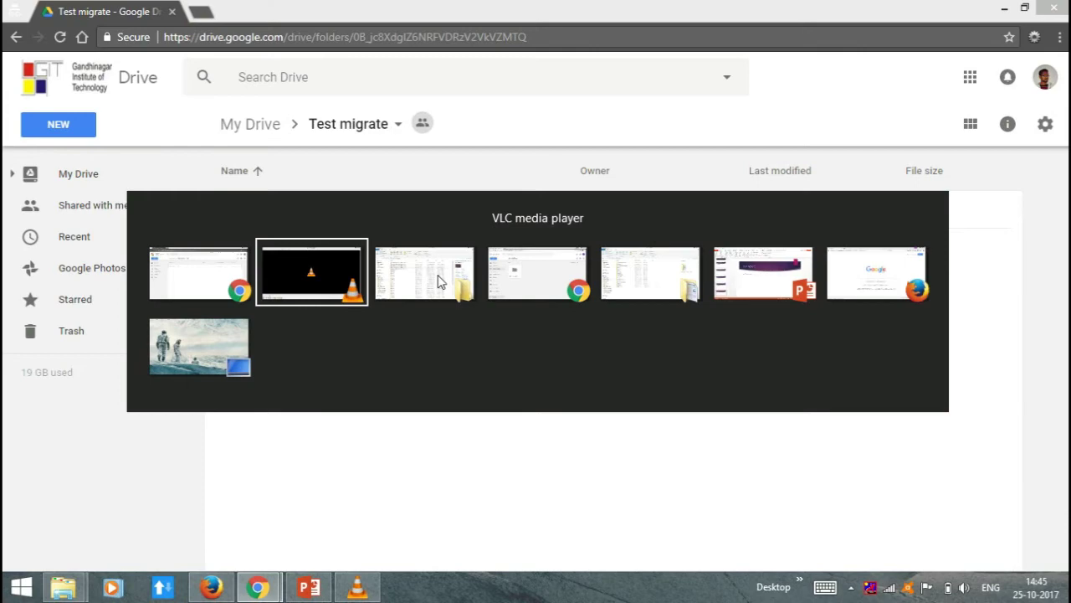
pyautogui.hotkey('alt', 'Tab')
pyautogui.hotkey('alt', 'Tab')
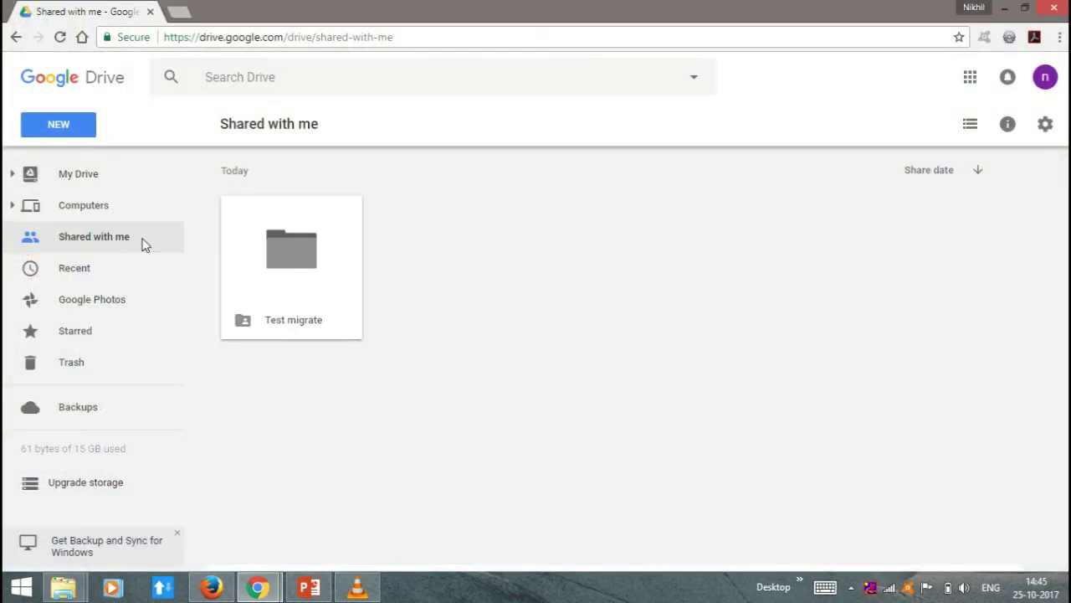
pyautogui.click(280, 254)
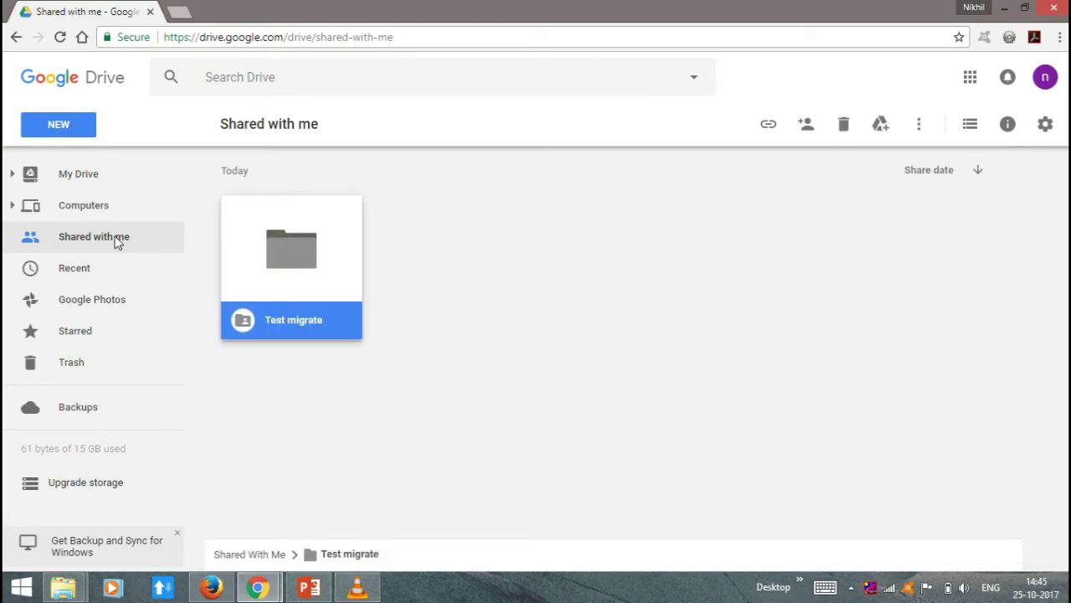
pyautogui.click(1045, 77)
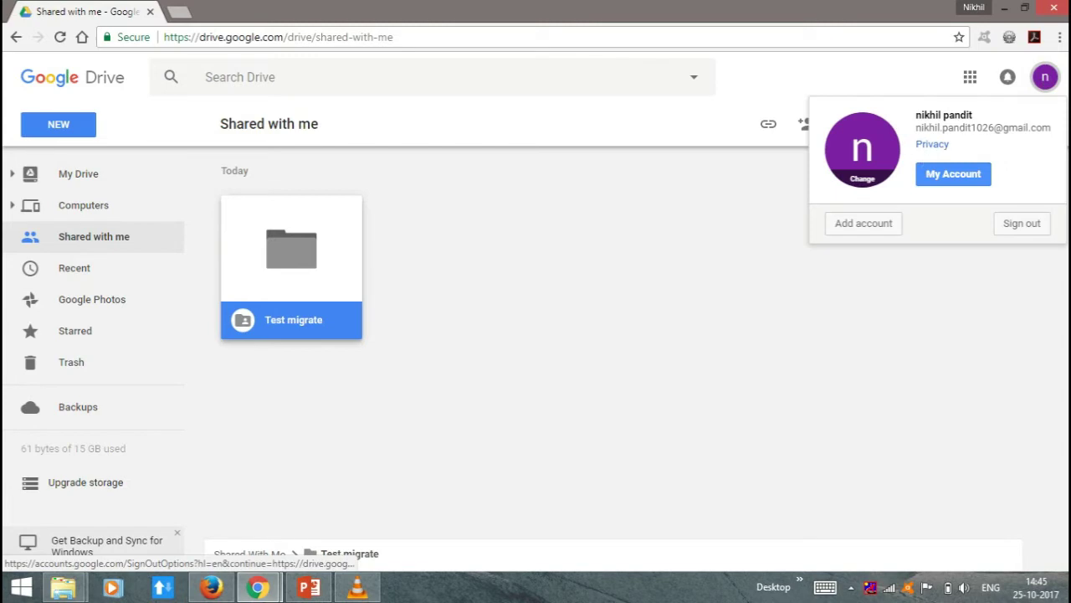
pyautogui.click(678, 243)
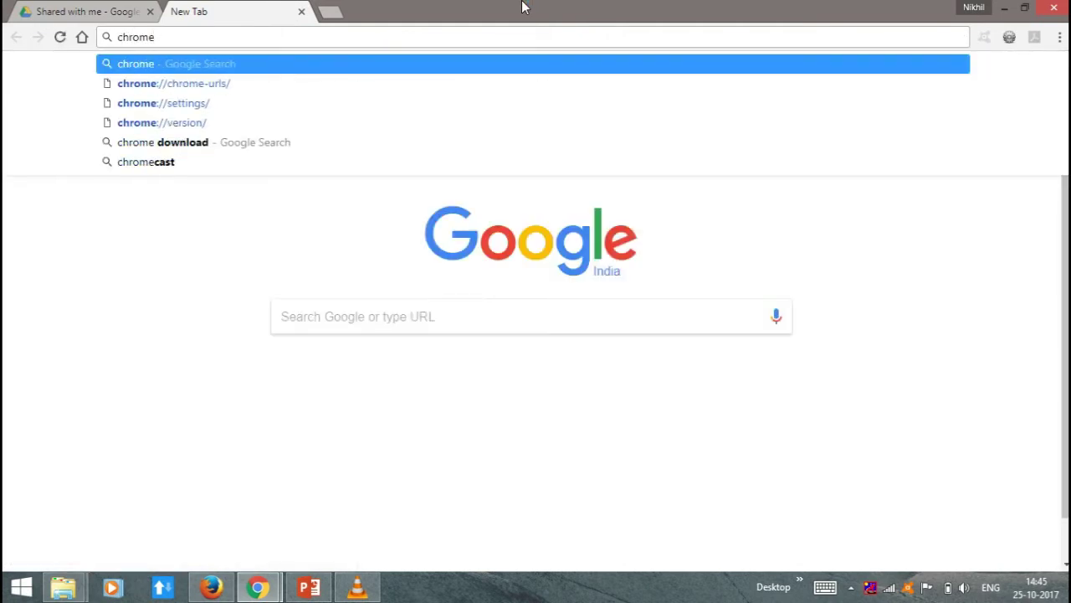
# Load chrome://apps in the new tab to list the installed Drive Migrator app.
pyautogui.press('Down')
pyautogui.press('Down')
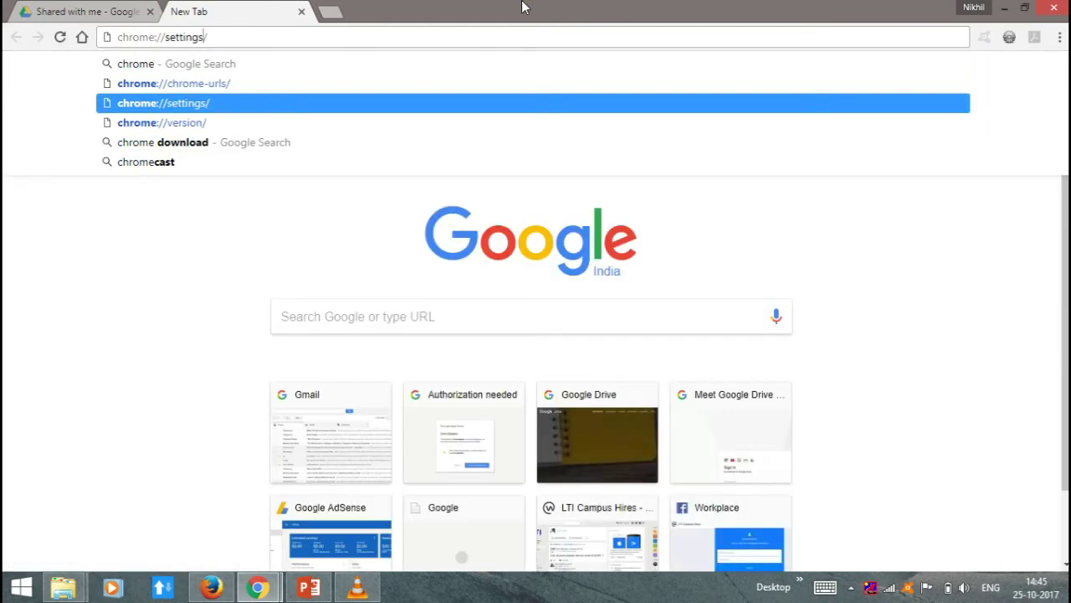
pyautogui.hotkey('ctrl', 'shift', 'Left')
pyautogui.write('apps')
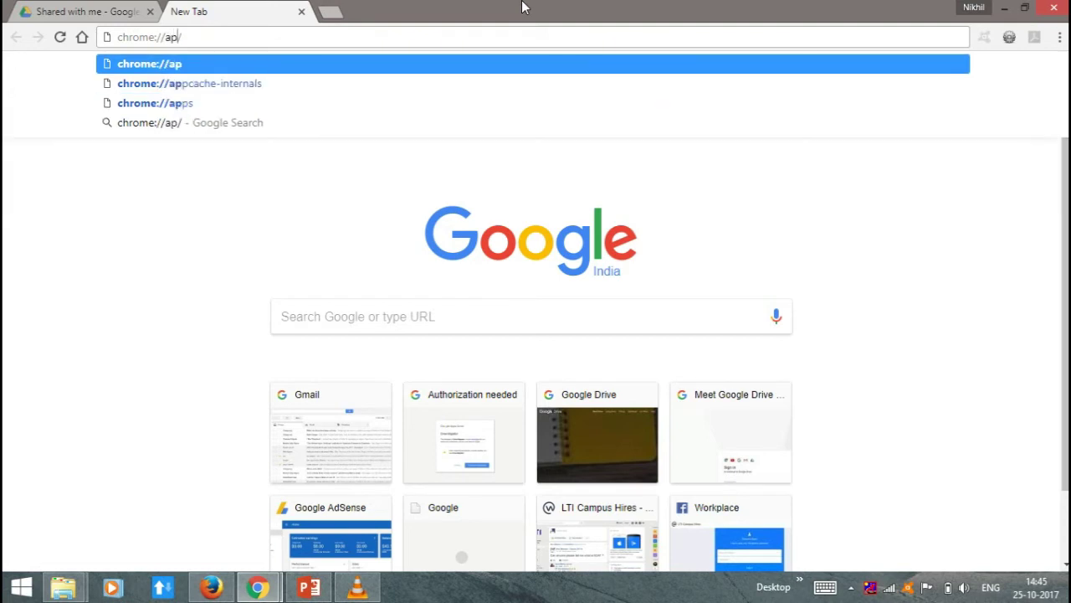
pyautogui.press('Return')
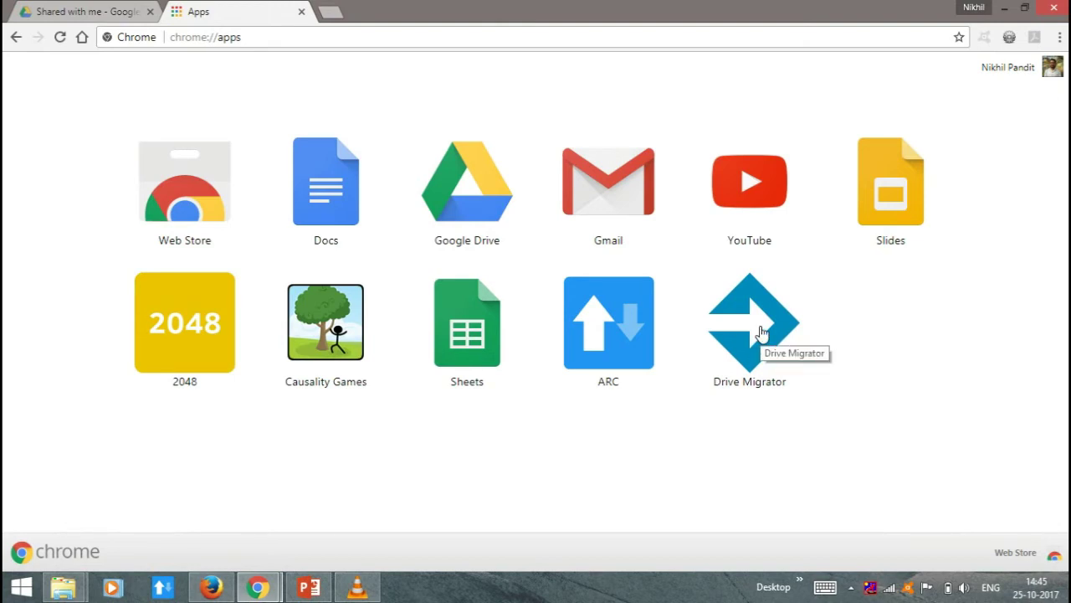
# Launch Drive Migrator from the Chrome apps page.
pyautogui.click(761, 330)
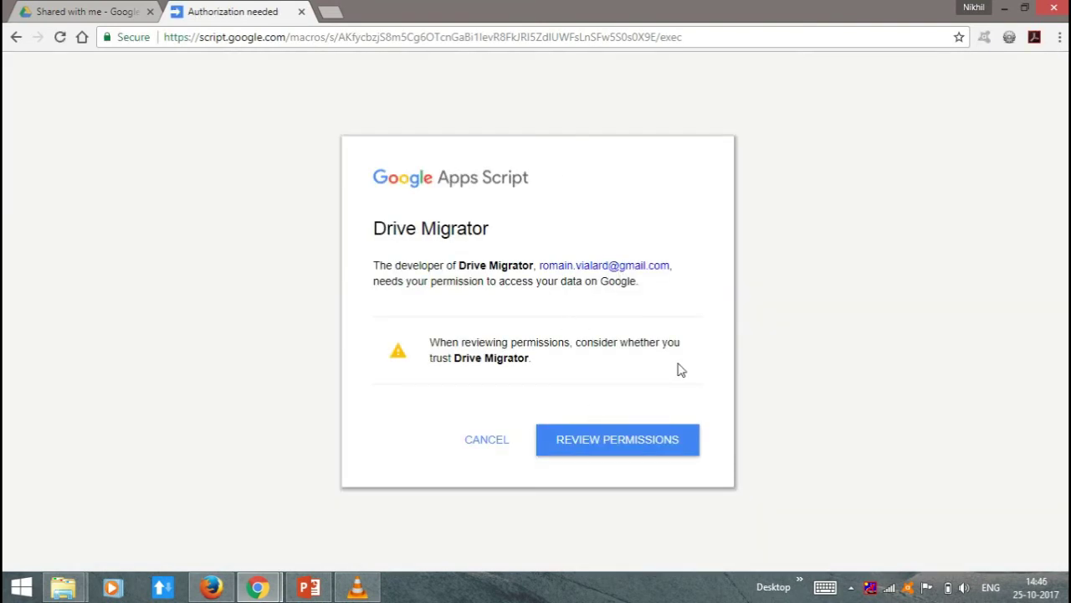
# Authorise Drive Migrator with the listed Google account and allow its requested permissions.
pyautogui.click(648, 433)
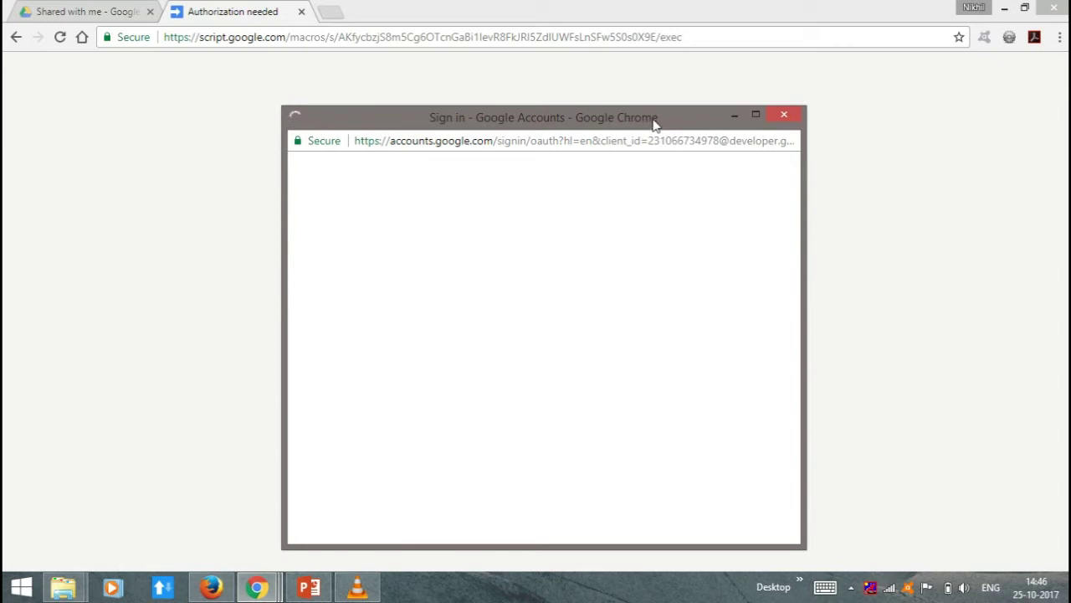
pyautogui.moveTo(658, 116); pyautogui.dragTo(663, 57)
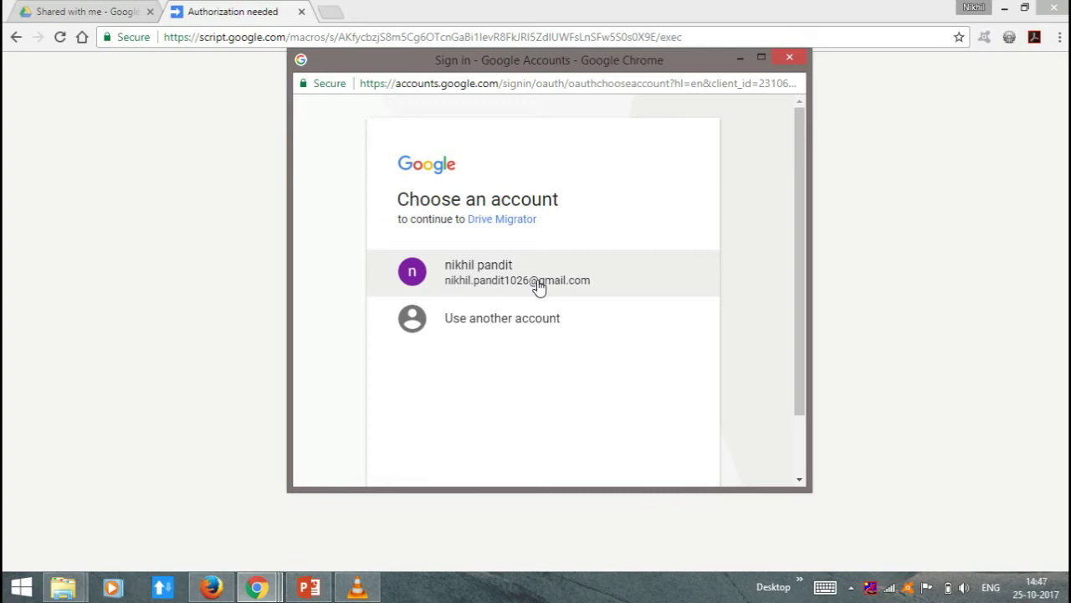
pyautogui.click(538, 284)
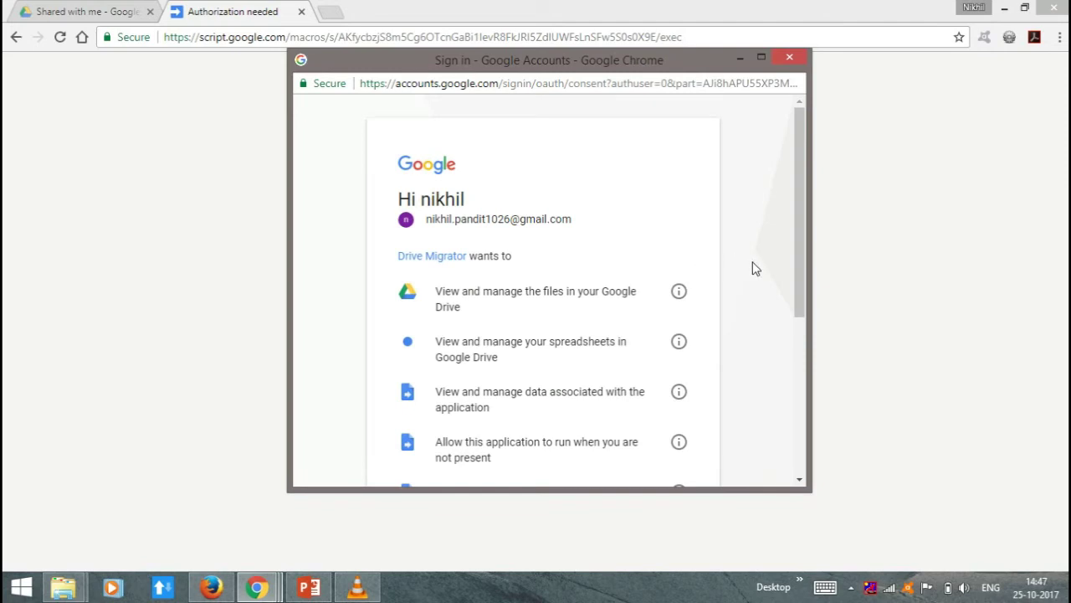
pyautogui.scroll(-5, 756, 268)
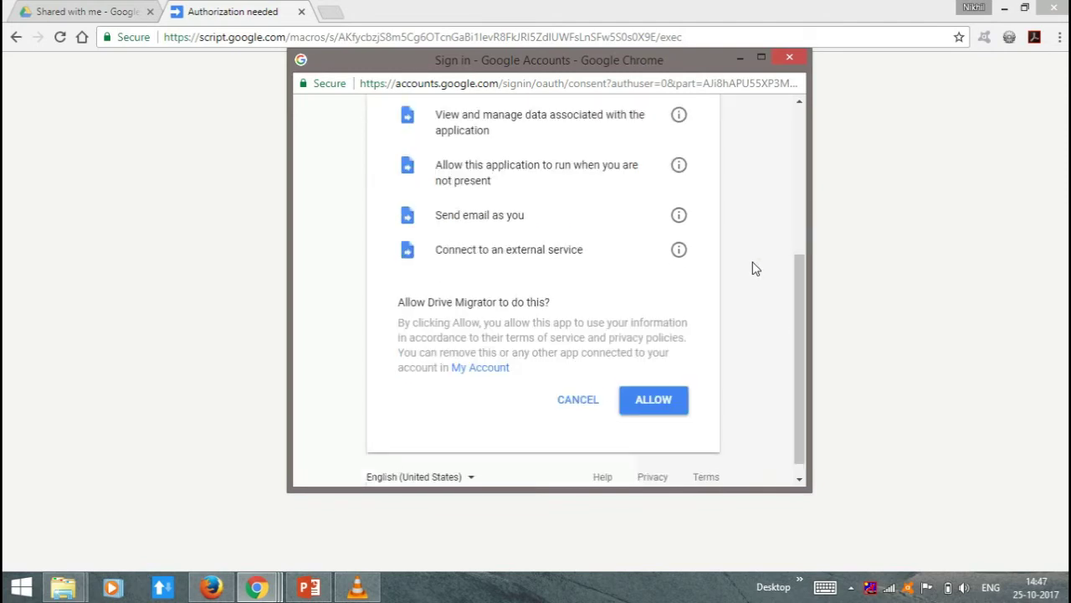
pyautogui.click(655, 388)
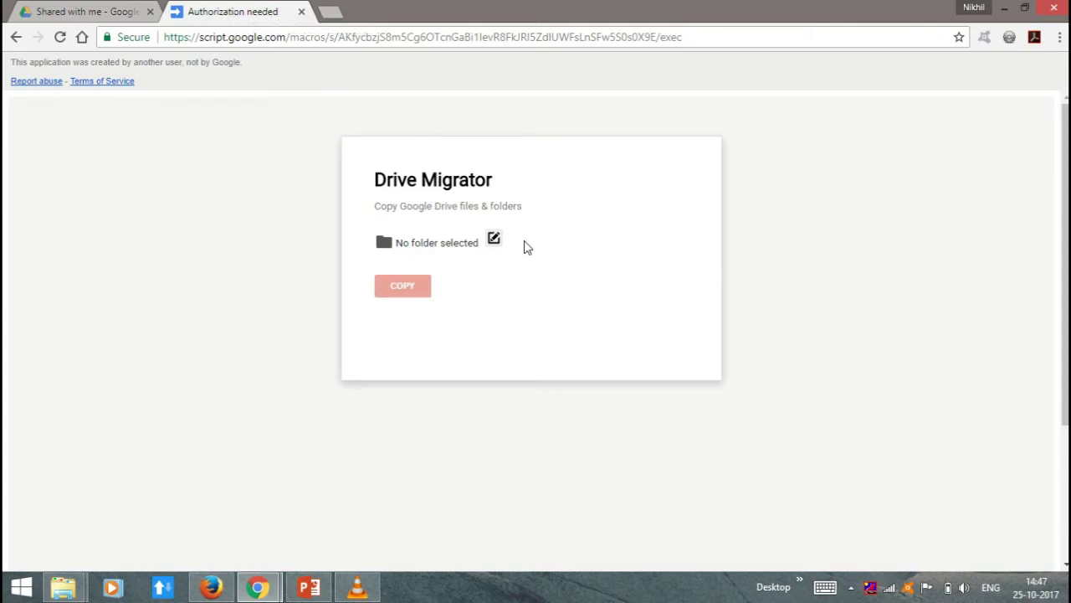
# Pick Test migrate in Drive Migrator's Folders dialog as the source folder.
pyautogui.click(494, 241)
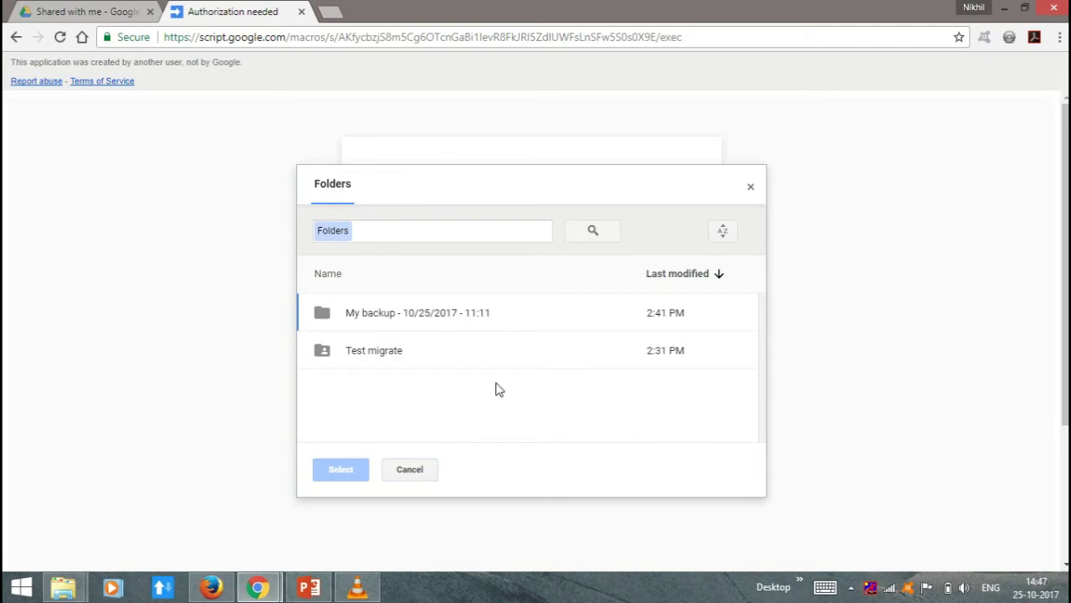
pyautogui.click(433, 359)
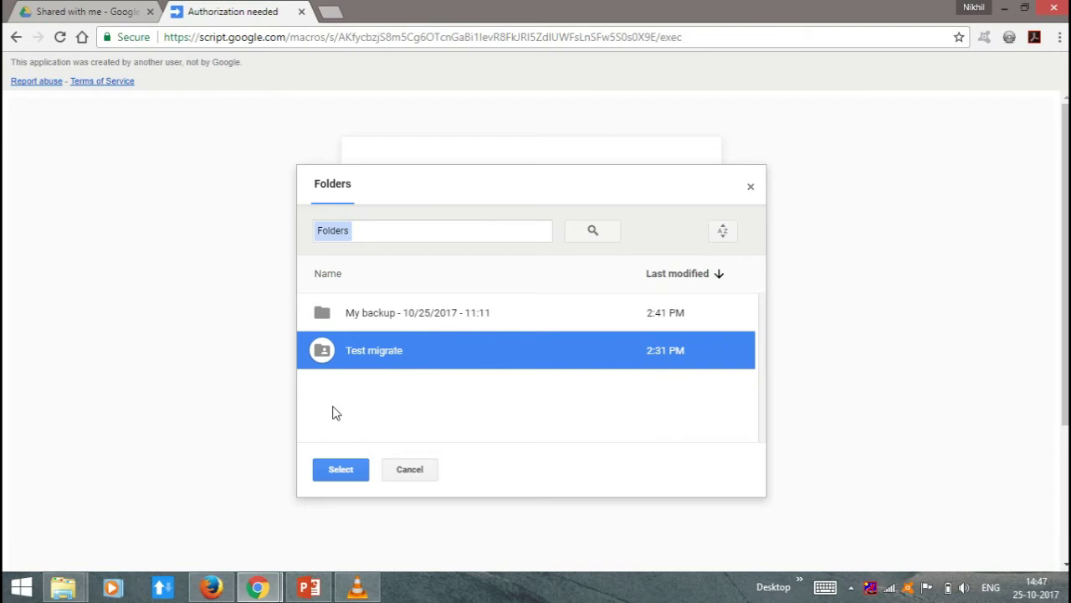
pyautogui.click(436, 307)
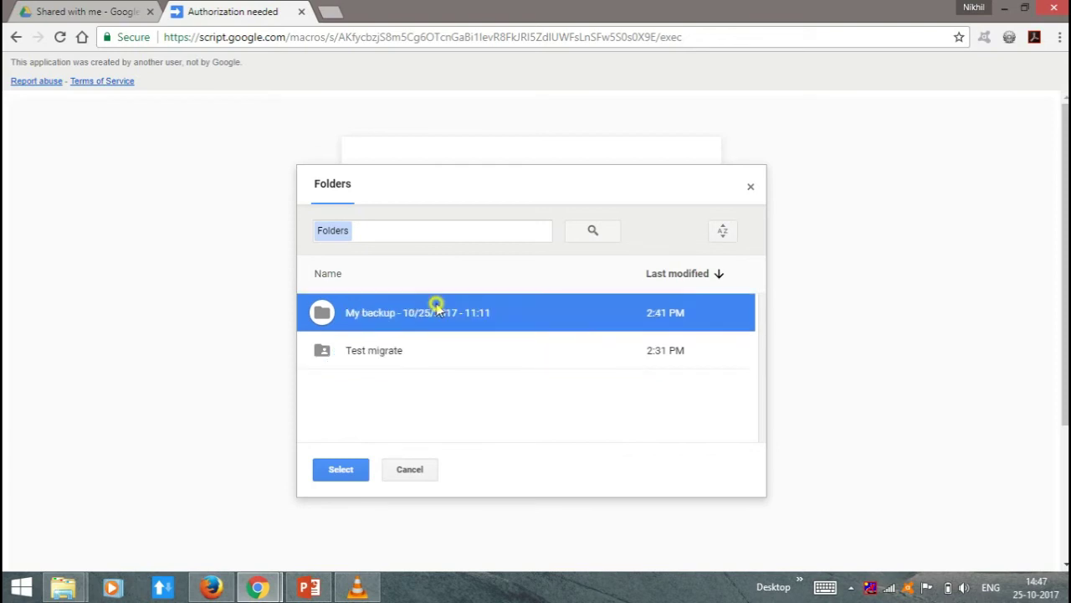
pyautogui.click(422, 350)
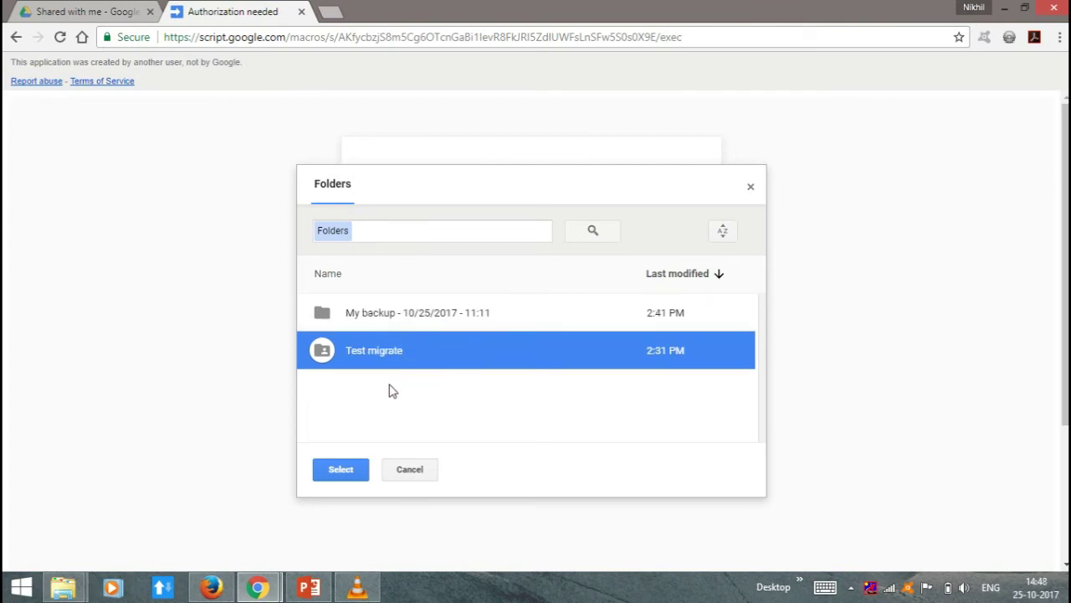
pyautogui.click(352, 479)
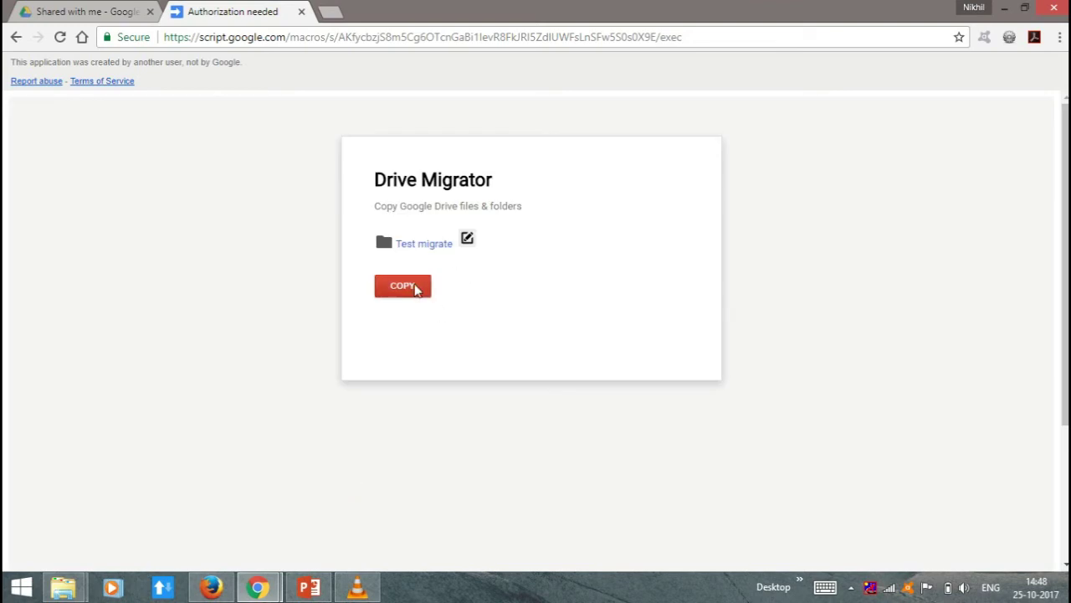
# Start copying the Test migrate folder with the COPY button.
pyautogui.click(416, 286)
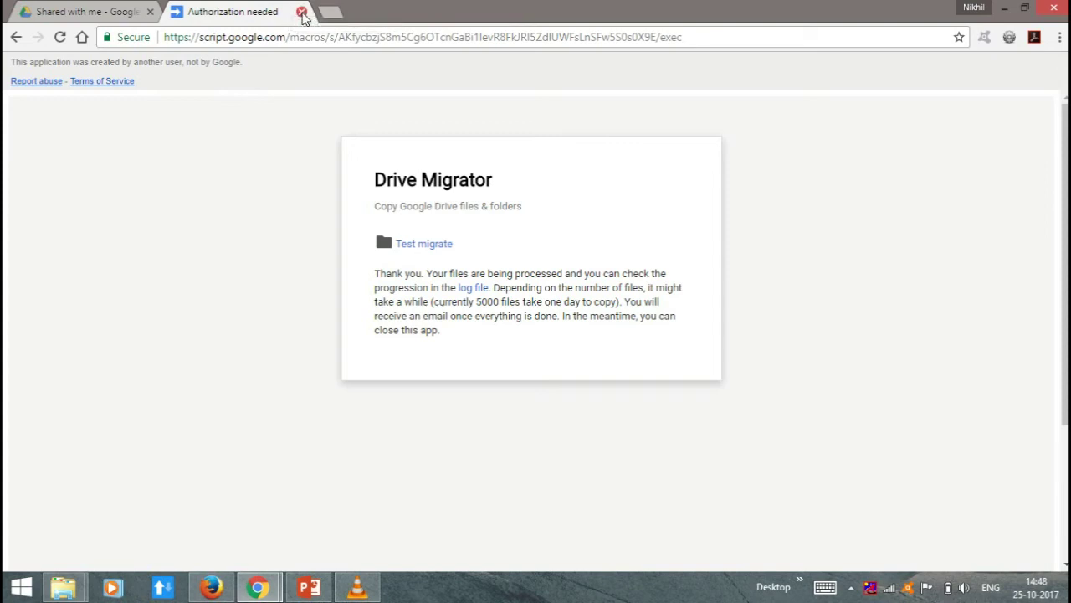
# Close Drive Migrator and delete the old My backup folder from My Drive.
pyautogui.click(302, 11)
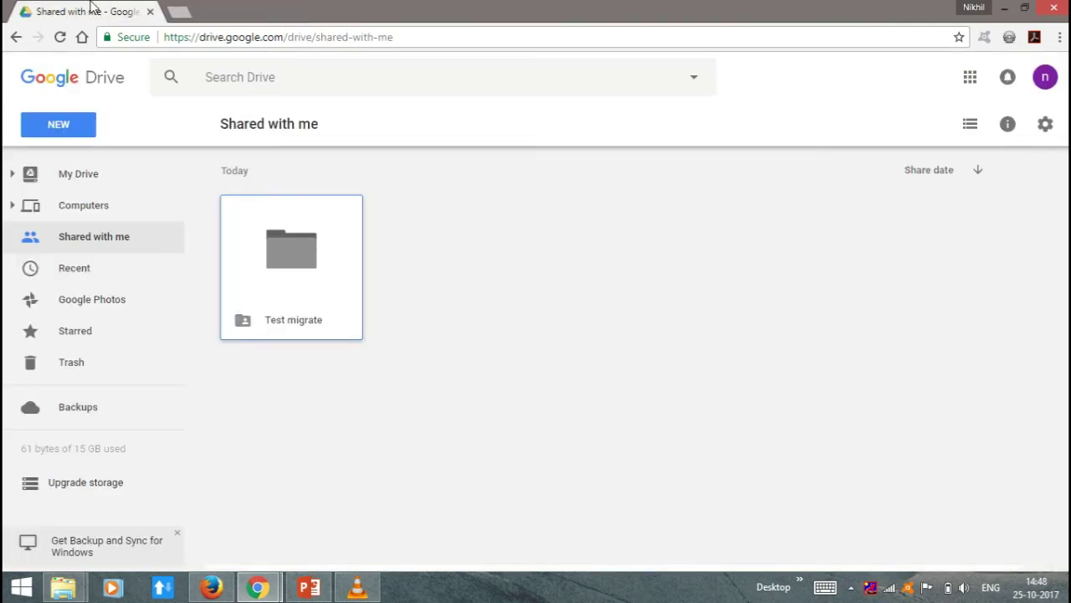
pyautogui.click(71, 184)
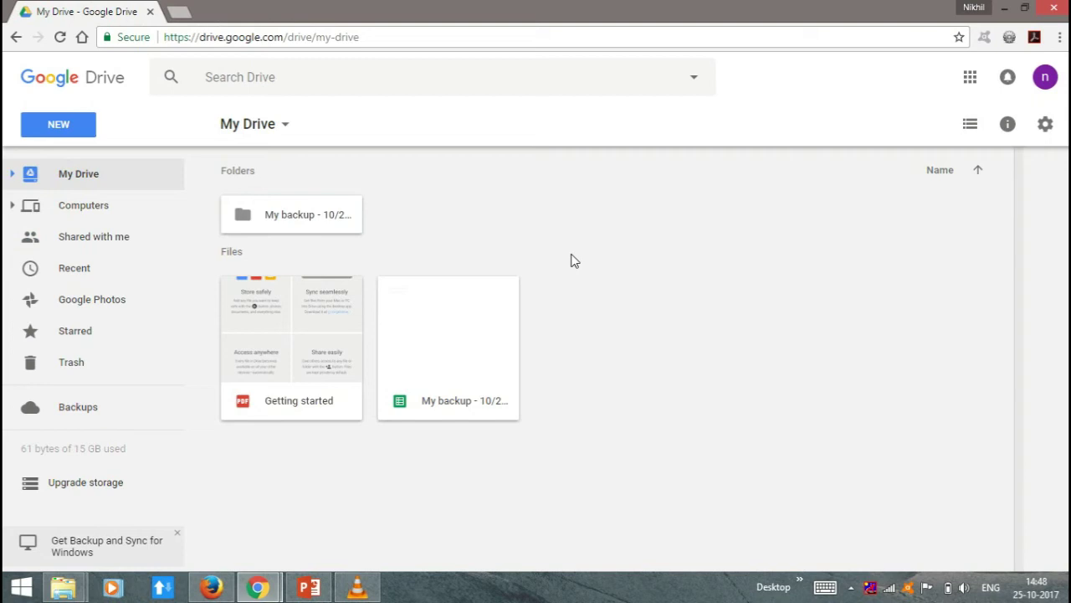
pyautogui.click(323, 226)
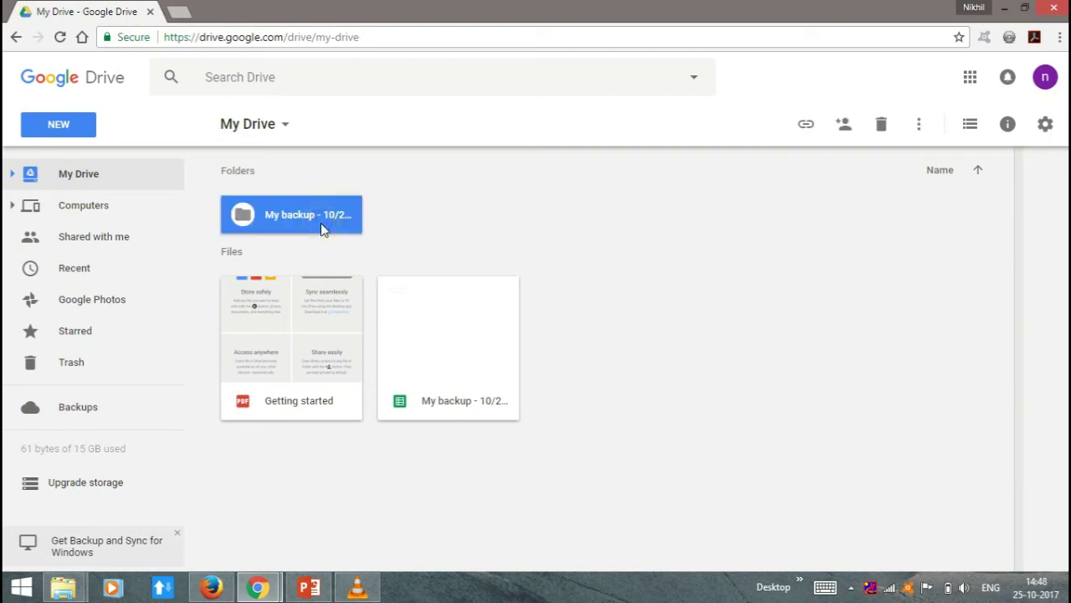
pyautogui.press('Delete')
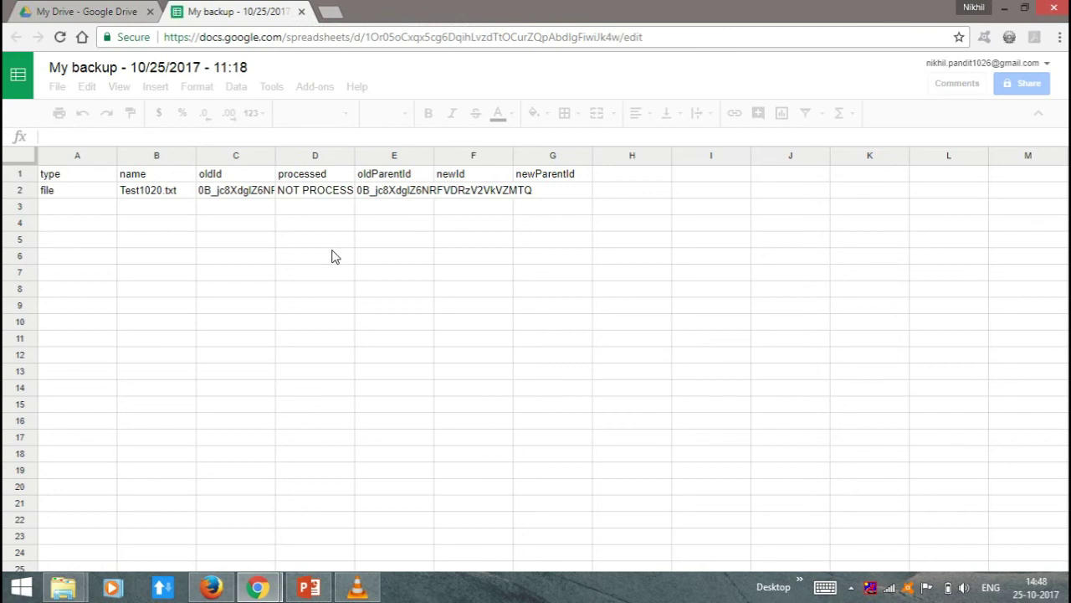
pyautogui.click(330, 197)
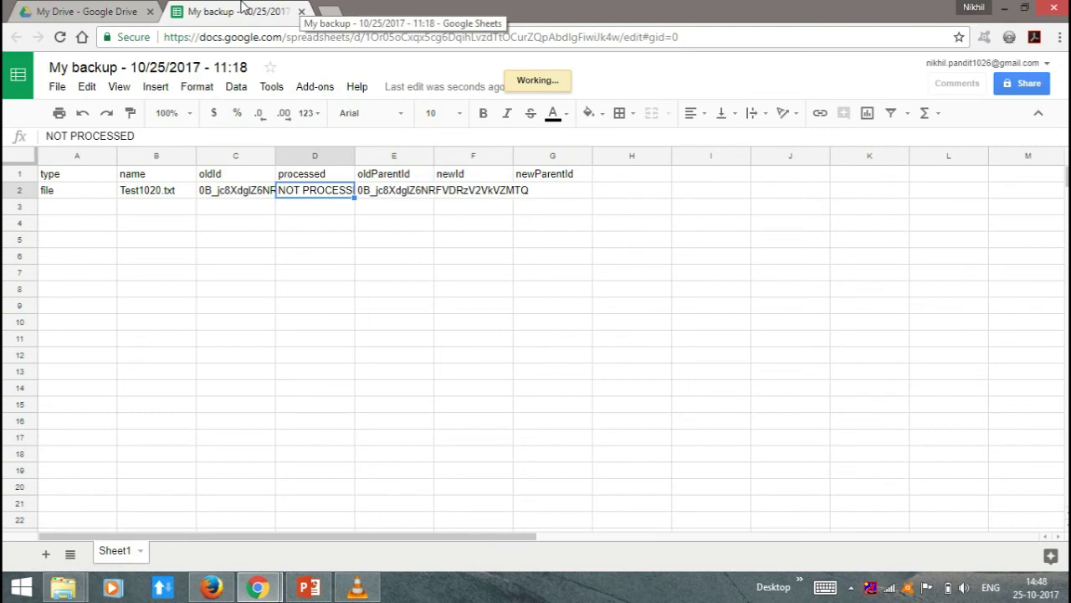
pyautogui.click(183, 196)
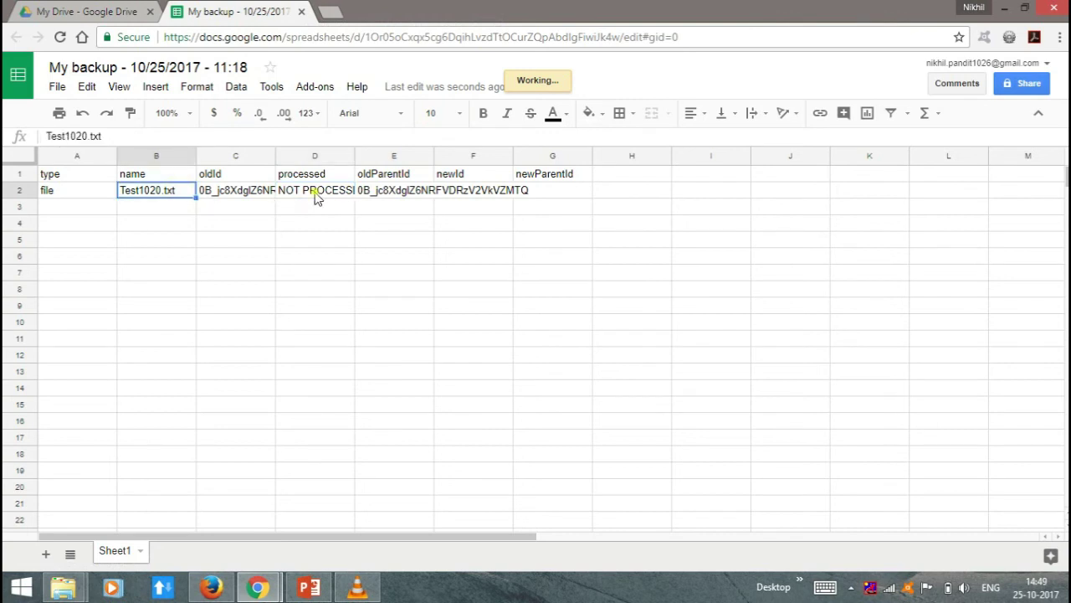
pyautogui.click(315, 196)
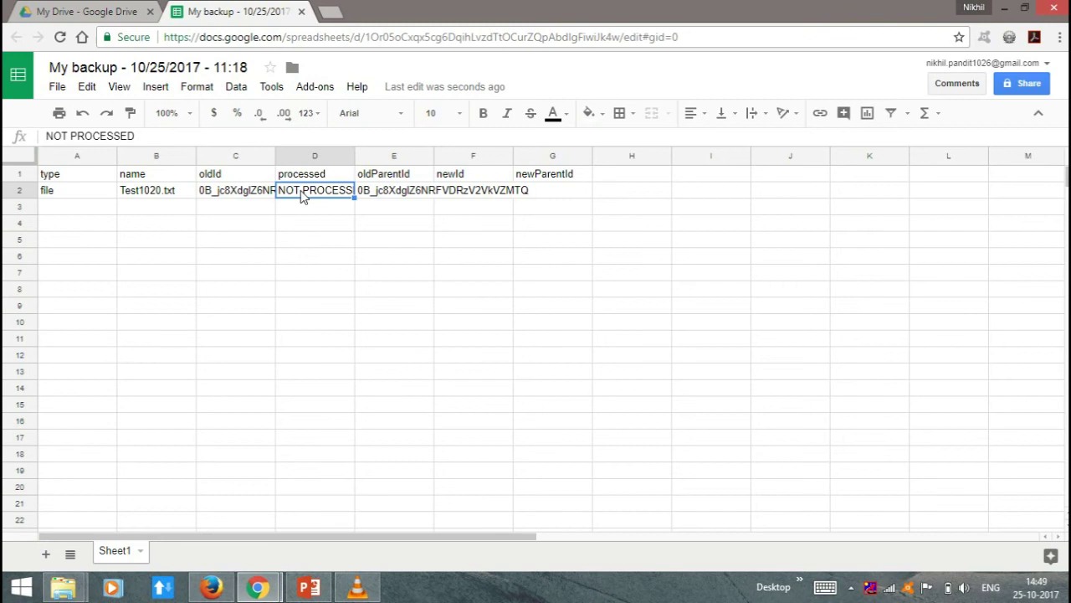
# Return to the Google Drive tab and refresh the My Drive listing.
pyautogui.click(96, 8)
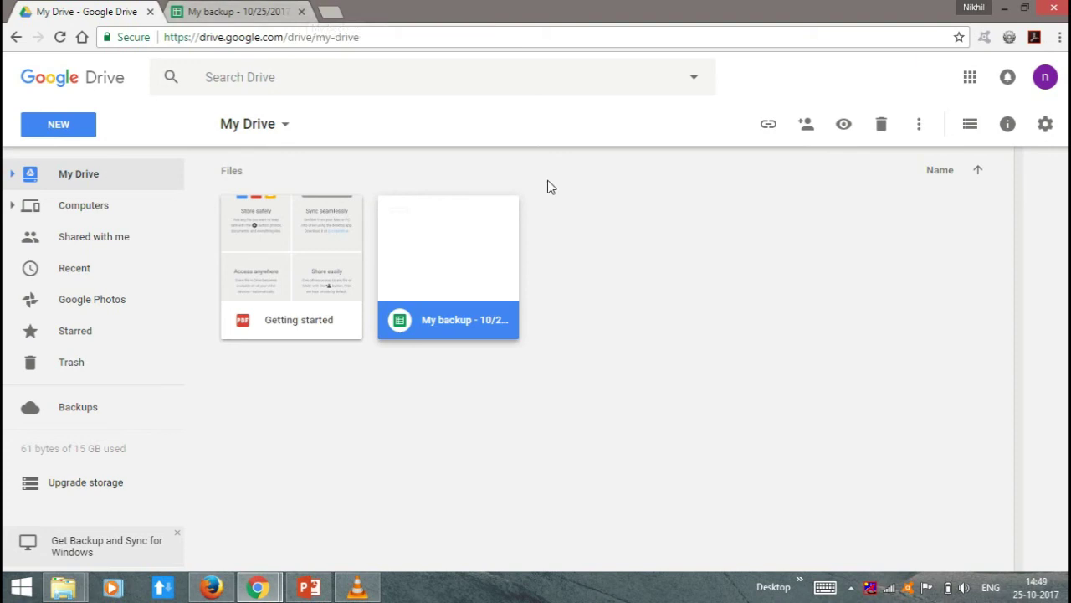
pyautogui.click(120, 177)
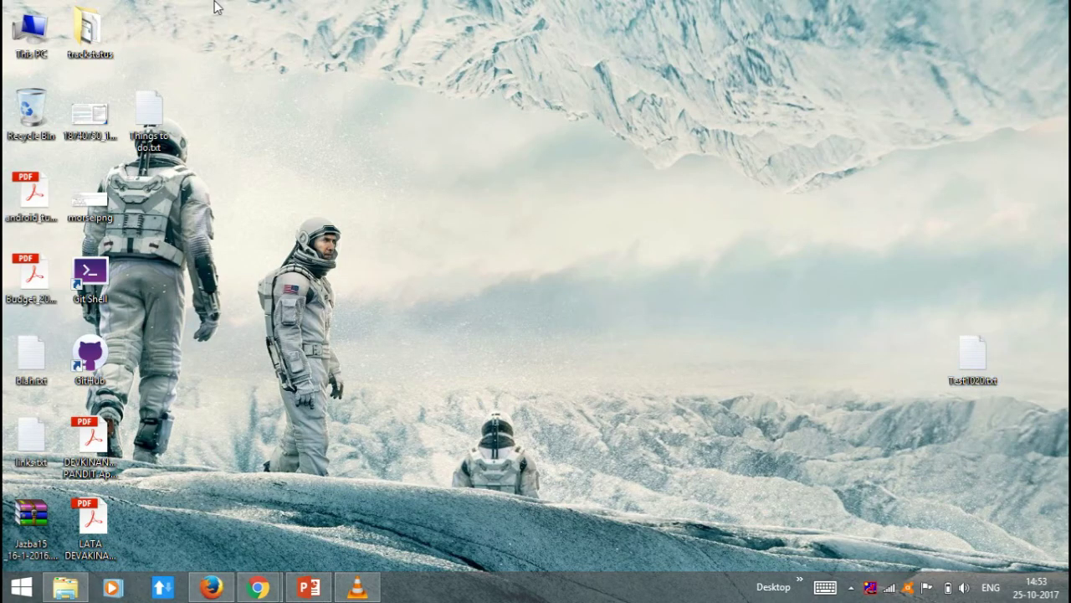
# Open the My backup folder to confirm Test1020.txt was copied, then return to My Drive.
pyautogui.hotkey('alt', 'Tab')
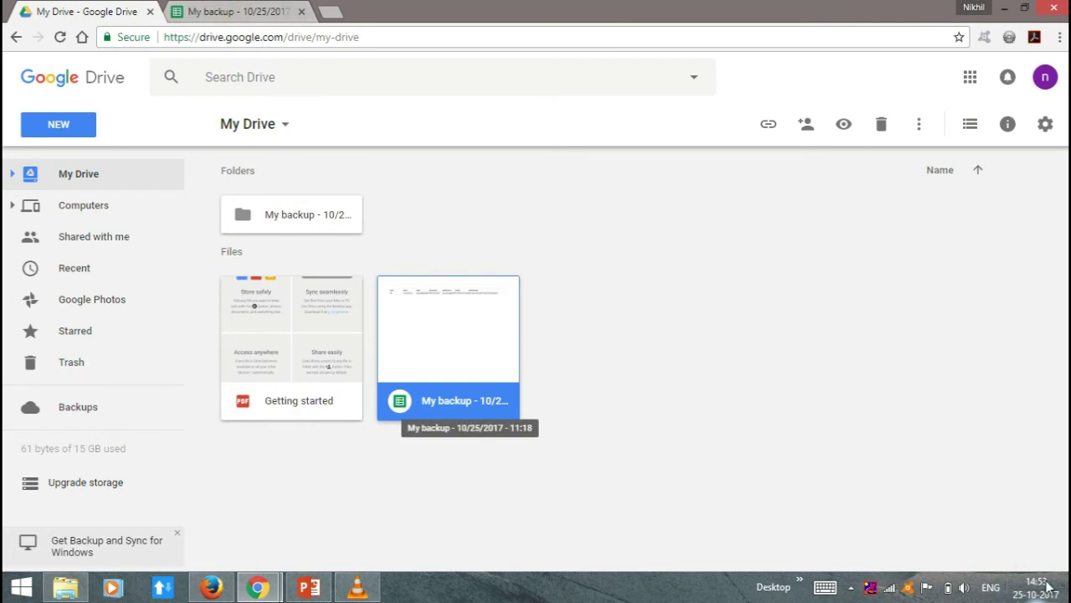
pyautogui.moveTo(1048, 588)
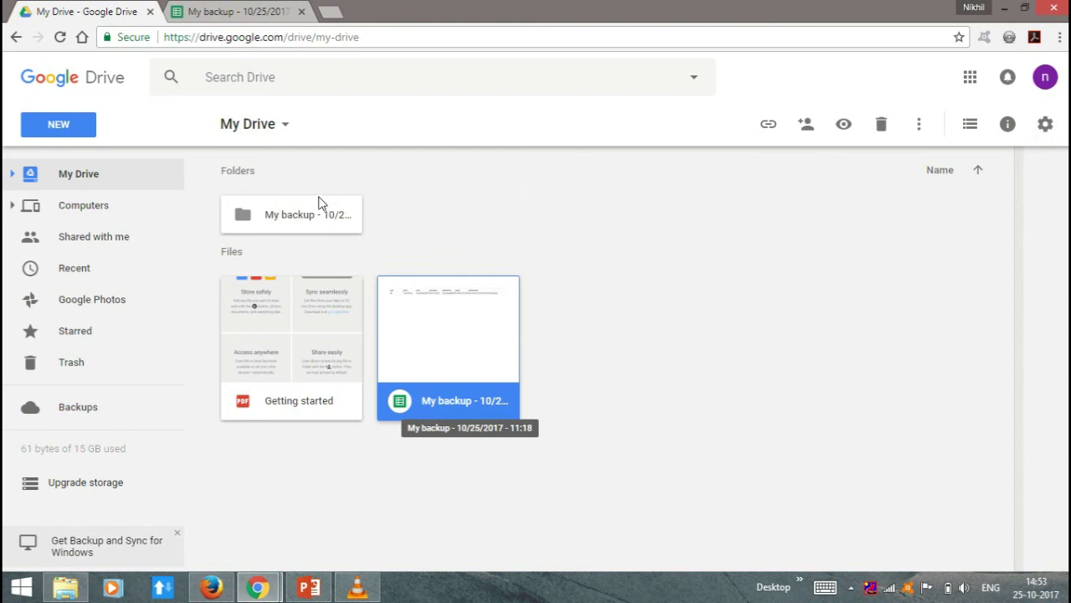
pyautogui.click(298, 231)
pyautogui.doubleClick(298, 233)
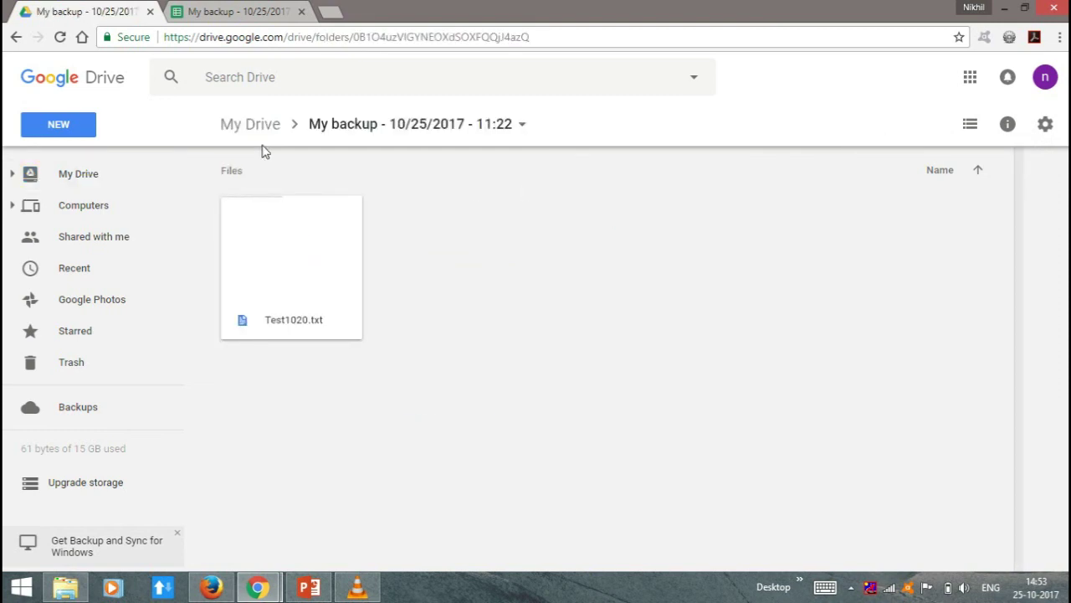
pyautogui.click(262, 127)
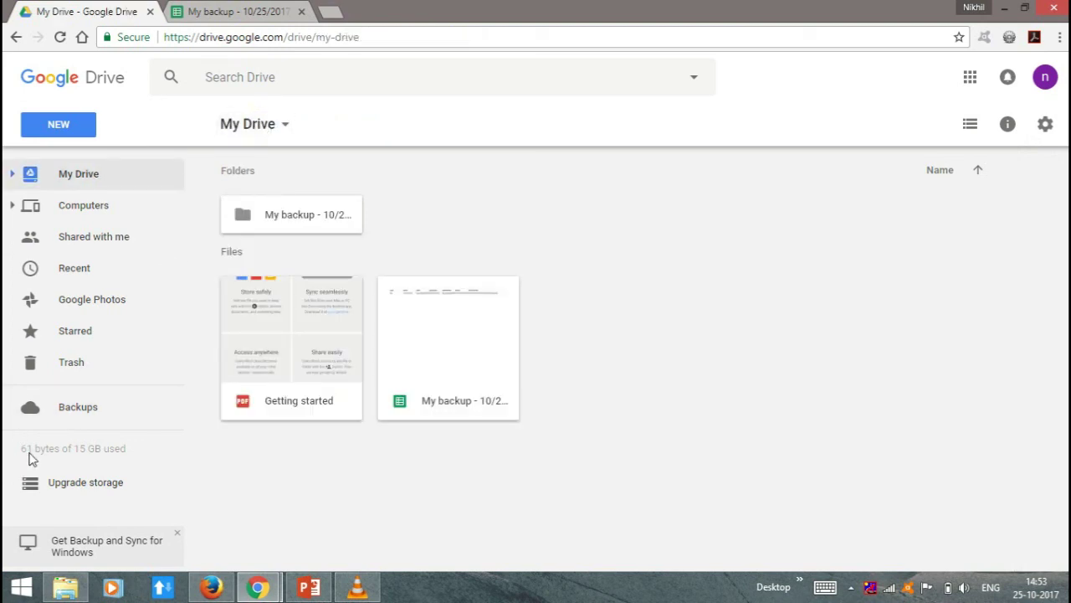
pyautogui.moveTo(24, 459)
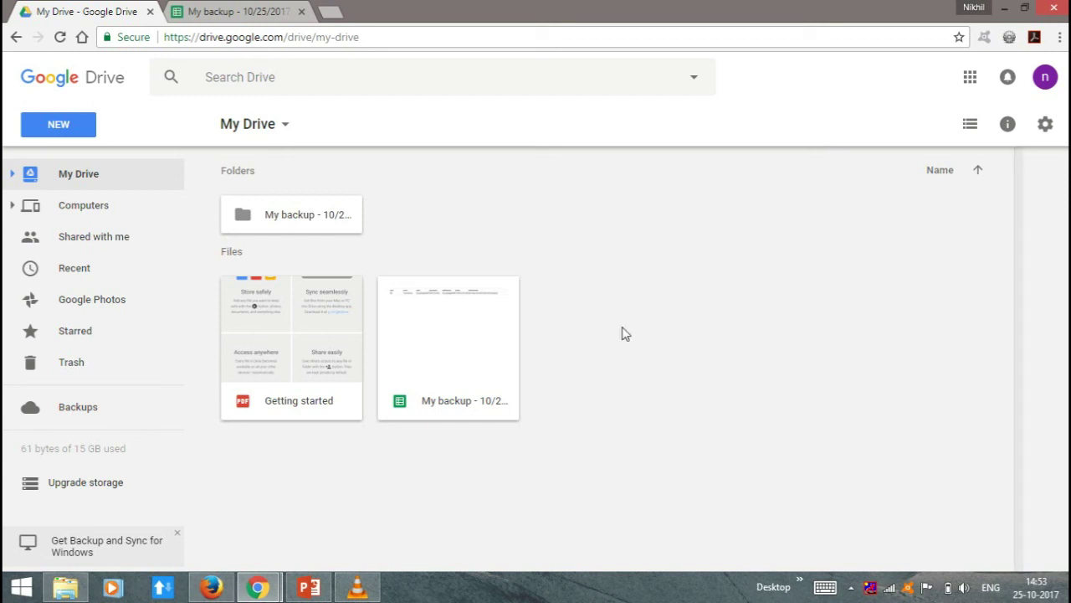
pyautogui.click(1046, 77)
pyautogui.click(715, 215)
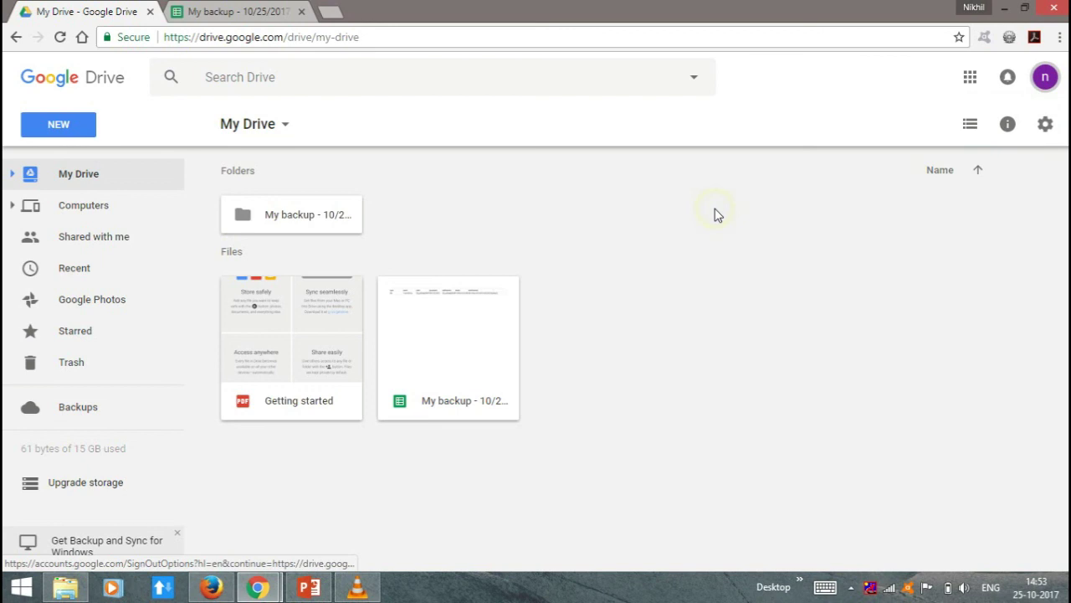